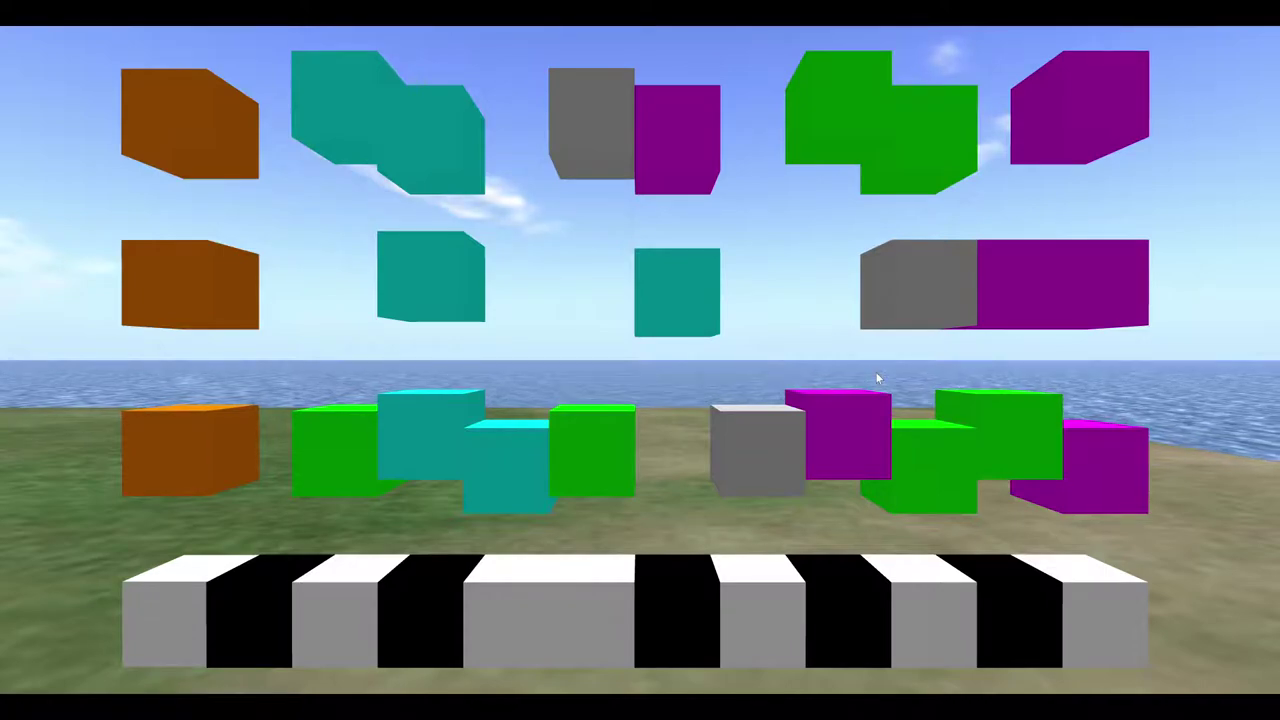
- Restore the viewer interface and reset the camera behind the avatar, showing the grey-and-black and colored piano builds
key(ctrl+shift+u)
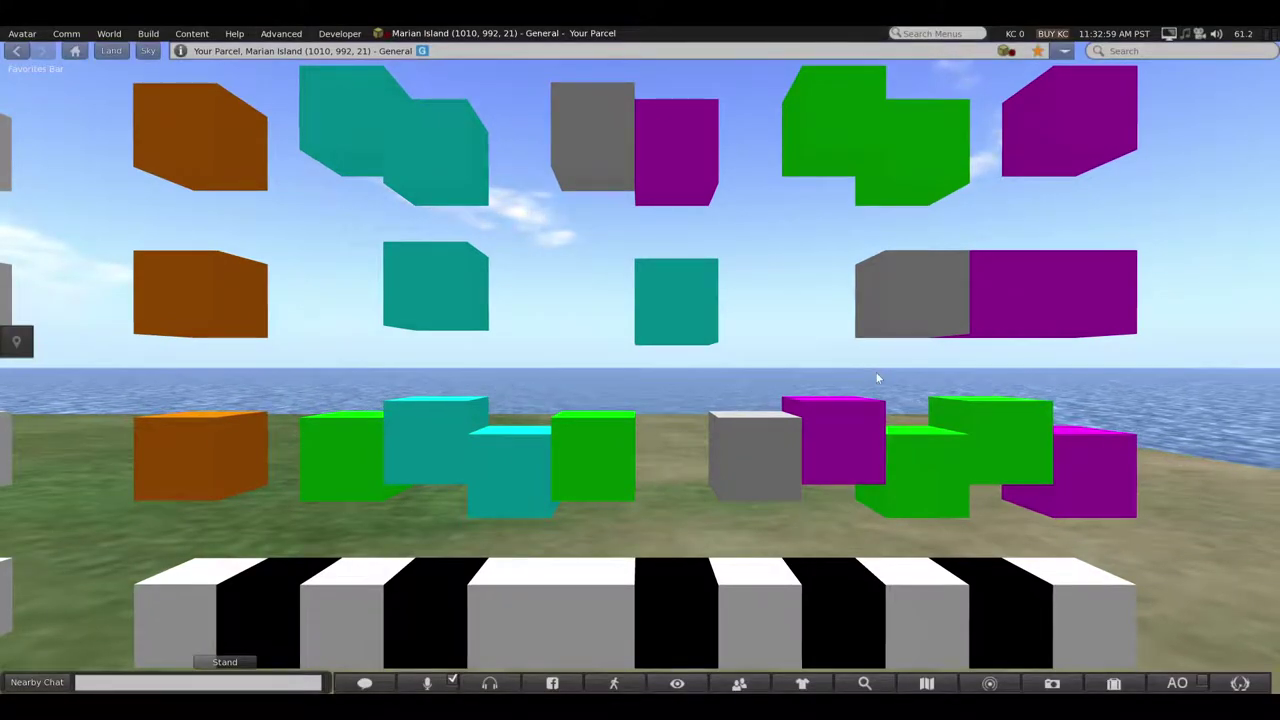
key(Escape)
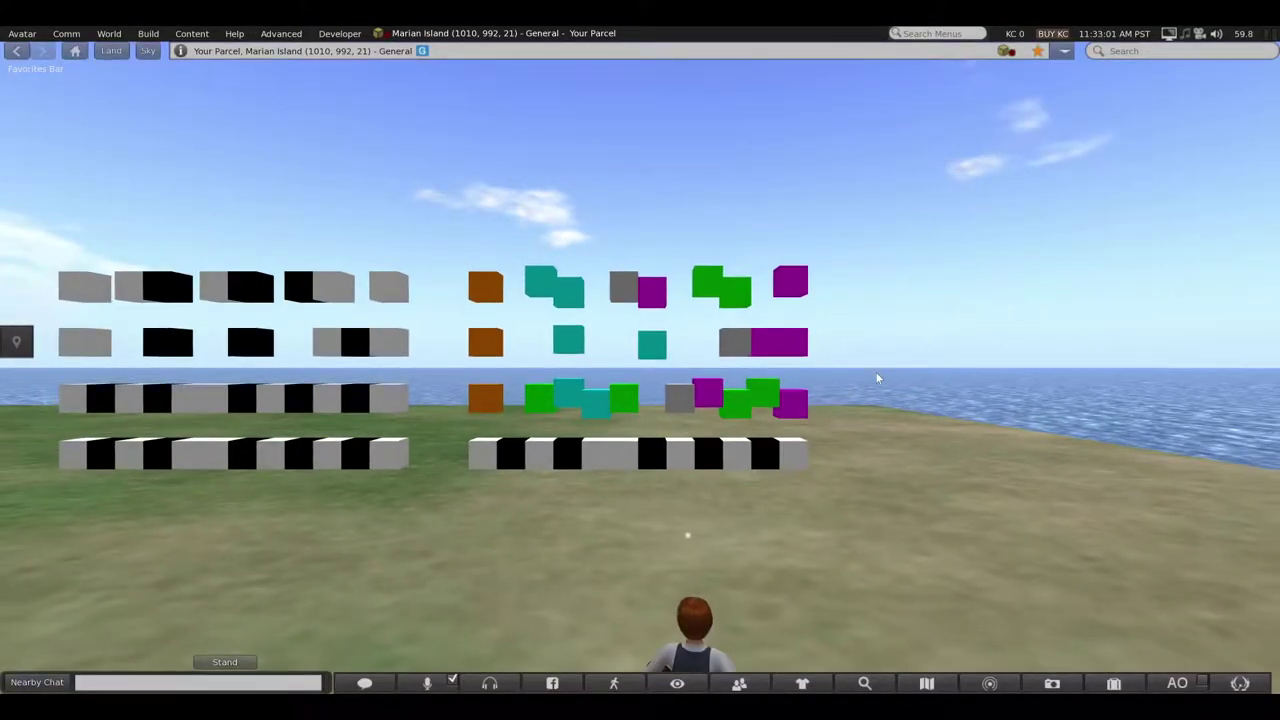